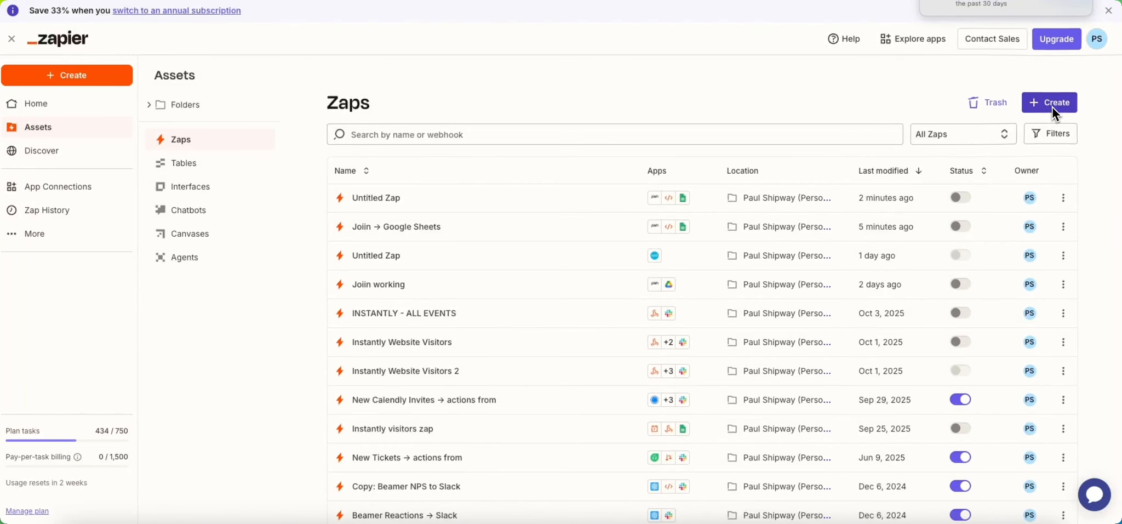
Create a new Zap and choose the Joiin app for its trigger.
{"action": "left_click", "coordinate": [1052, 107]}
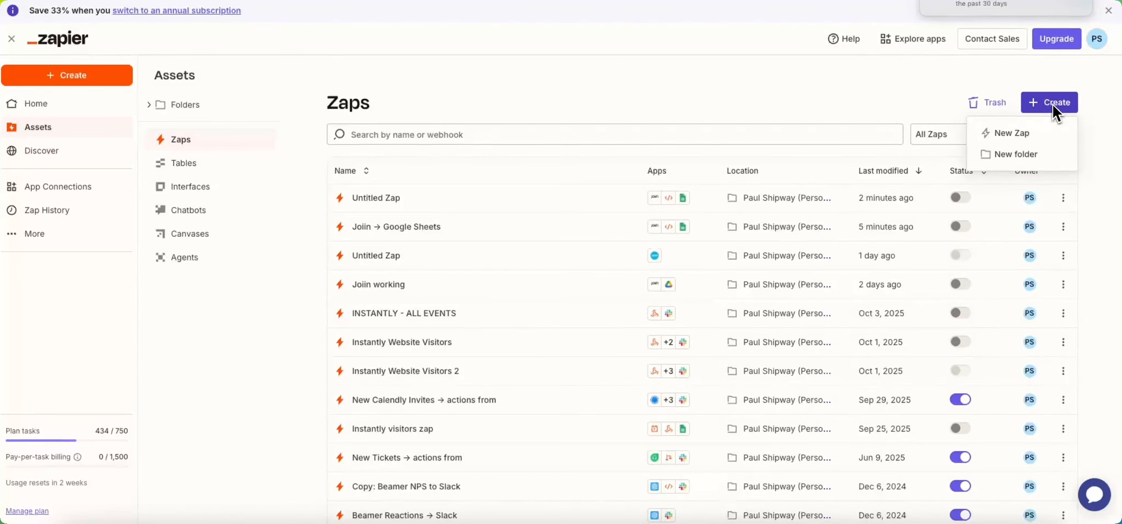
{"action": "left_click", "coordinate": [1019, 137]}
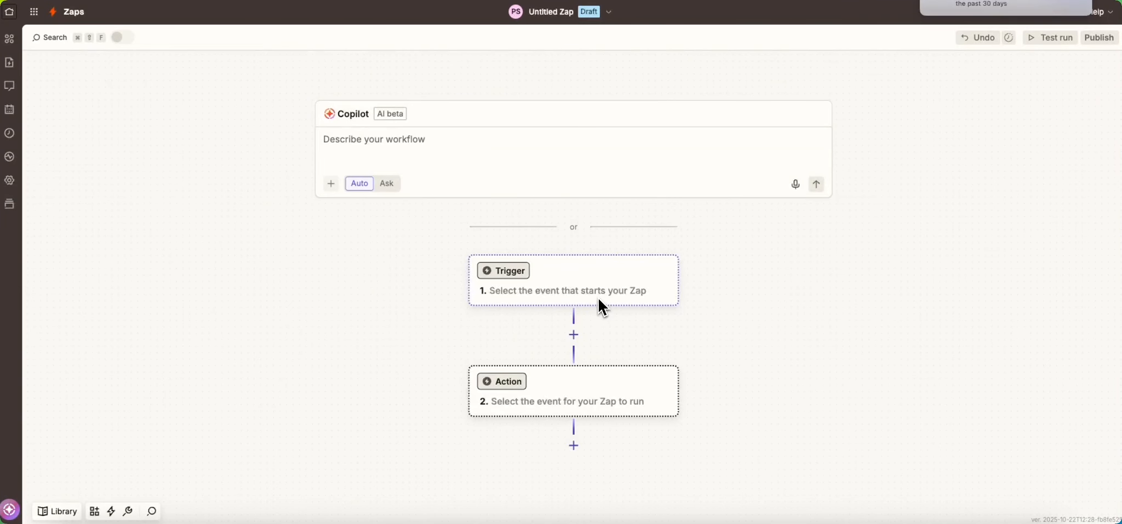
{"action": "left_click", "coordinate": [562, 278]}
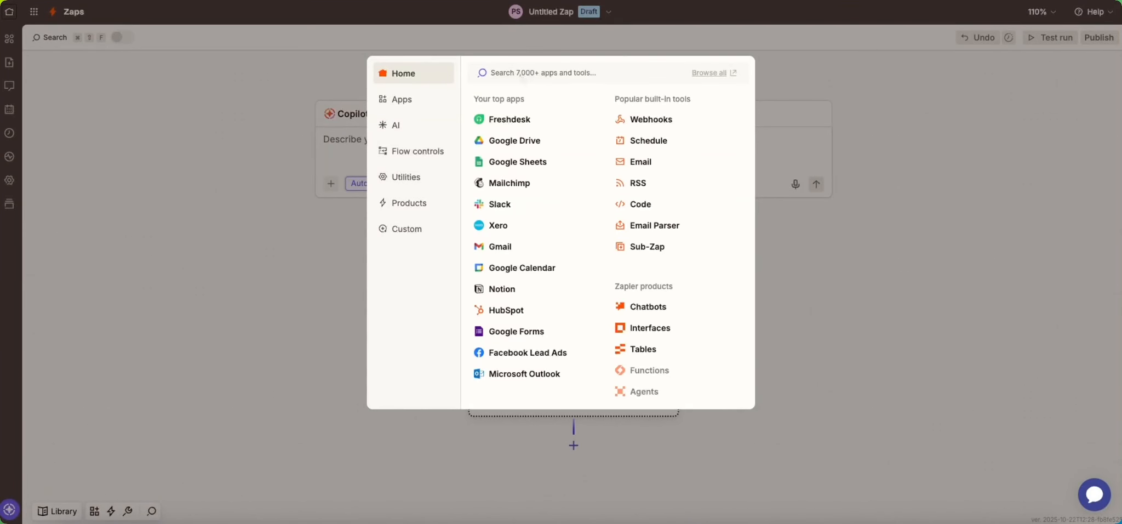
{"action": "type", "text": "lira"}
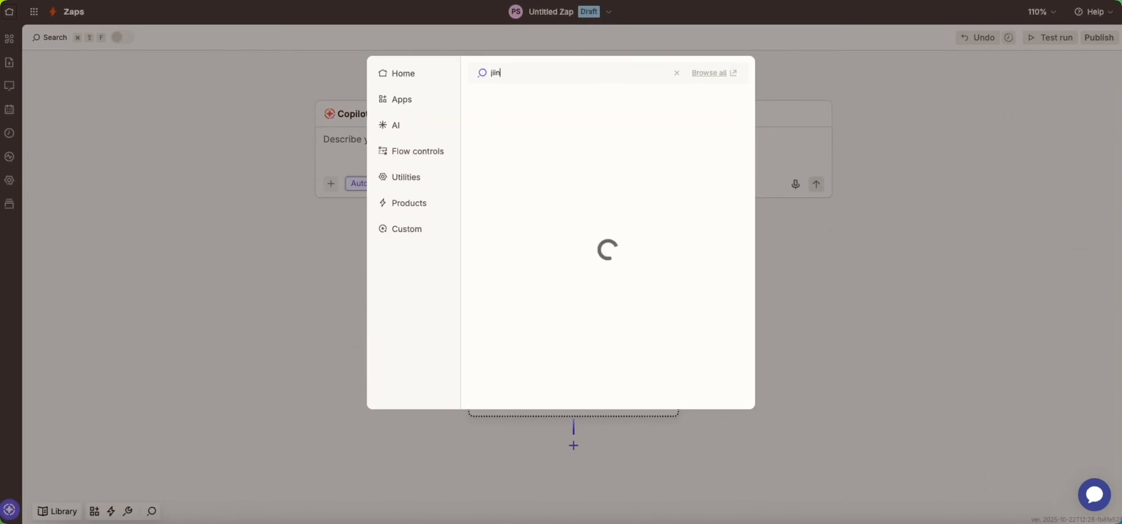
{"action": "key", "text": "BackSpace"}
{"action": "key", "text": "BackSpace"}
{"action": "key", "text": "BackSpace"}
{"action": "type", "text": "oiin"}
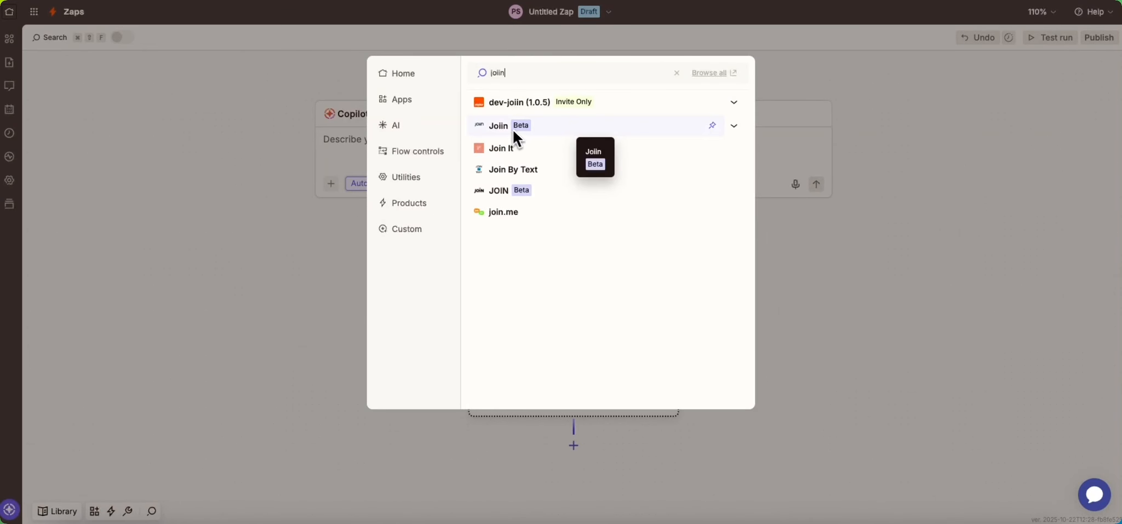
{"action": "left_click", "coordinate": [506, 127]}
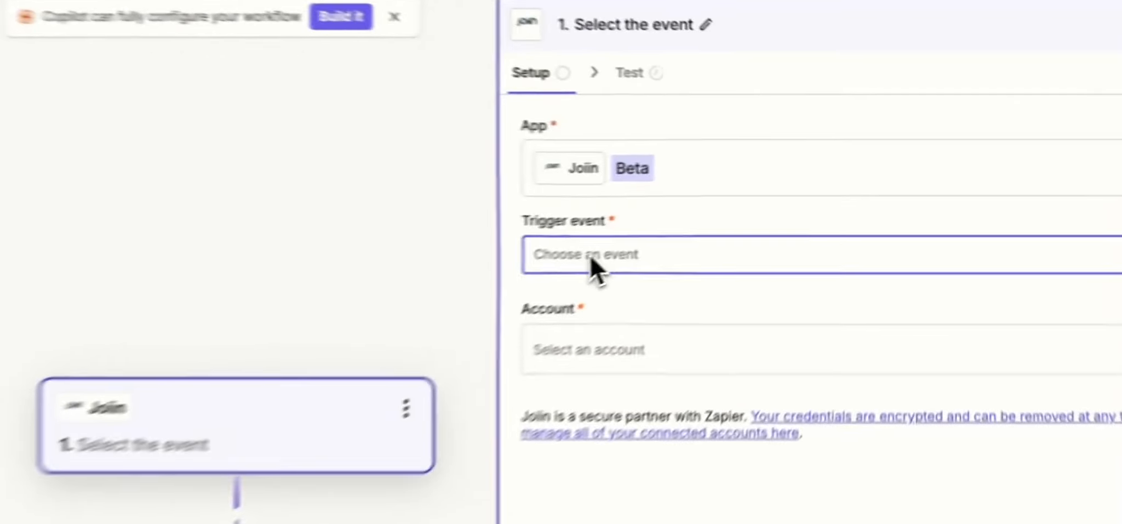
Set the trigger event to Trial Balance Updated and use the St Clause LTD #4 account connection.
{"action": "left_click", "coordinate": [590, 255]}
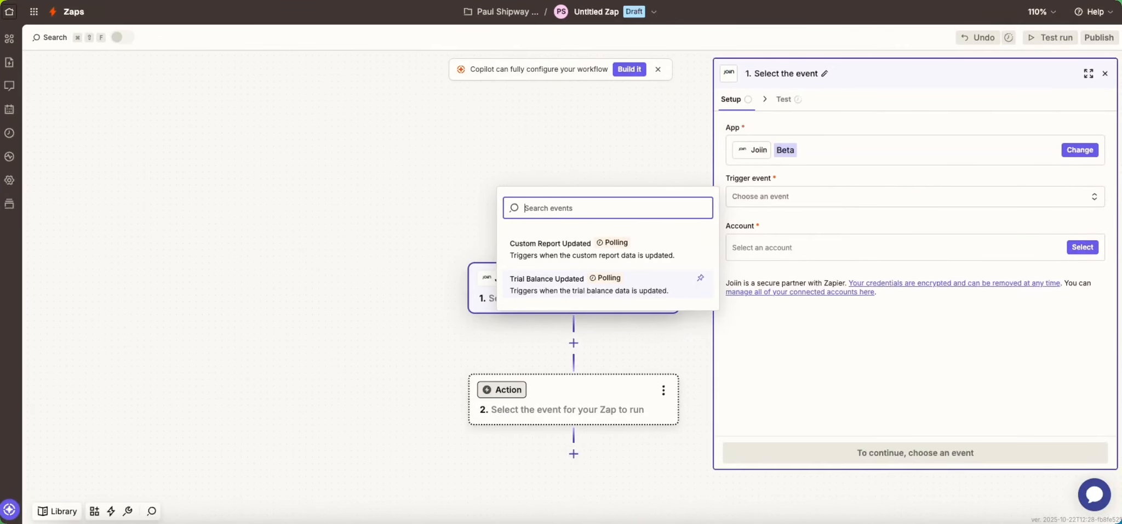
{"action": "left_click", "coordinate": [542, 282]}
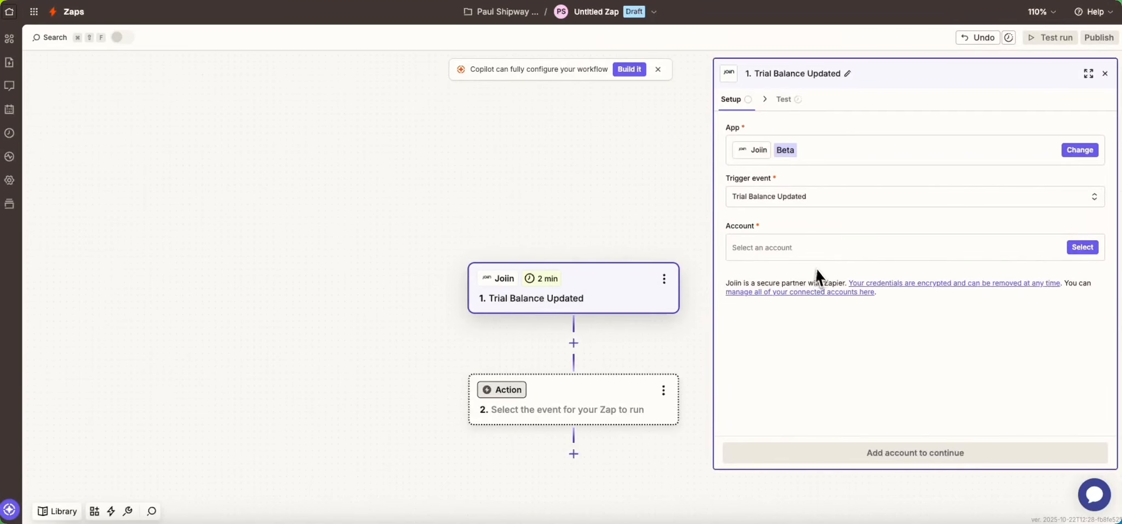
{"action": "left_click", "coordinate": [788, 250]}
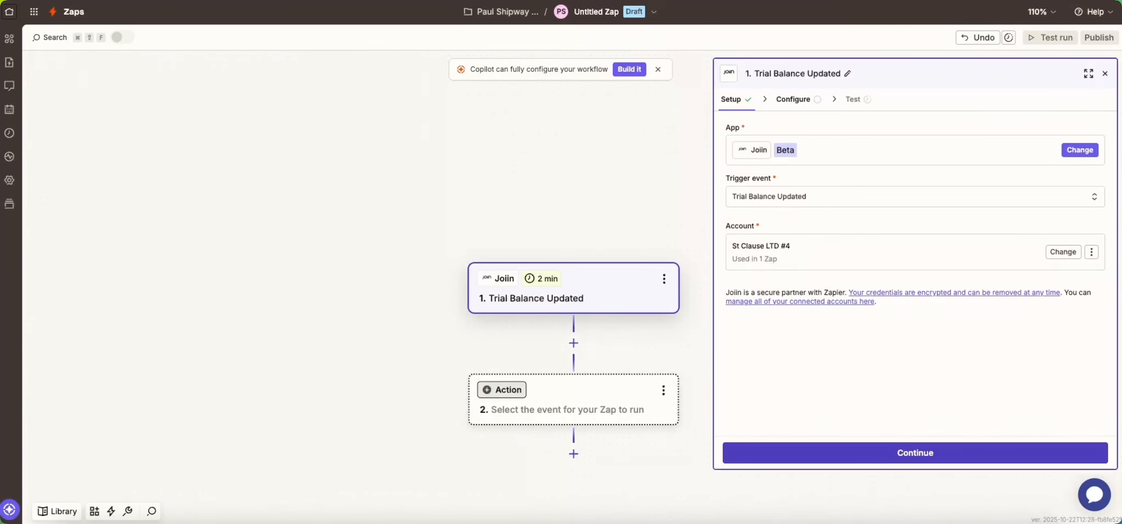
{"action": "left_click", "coordinate": [878, 457]}
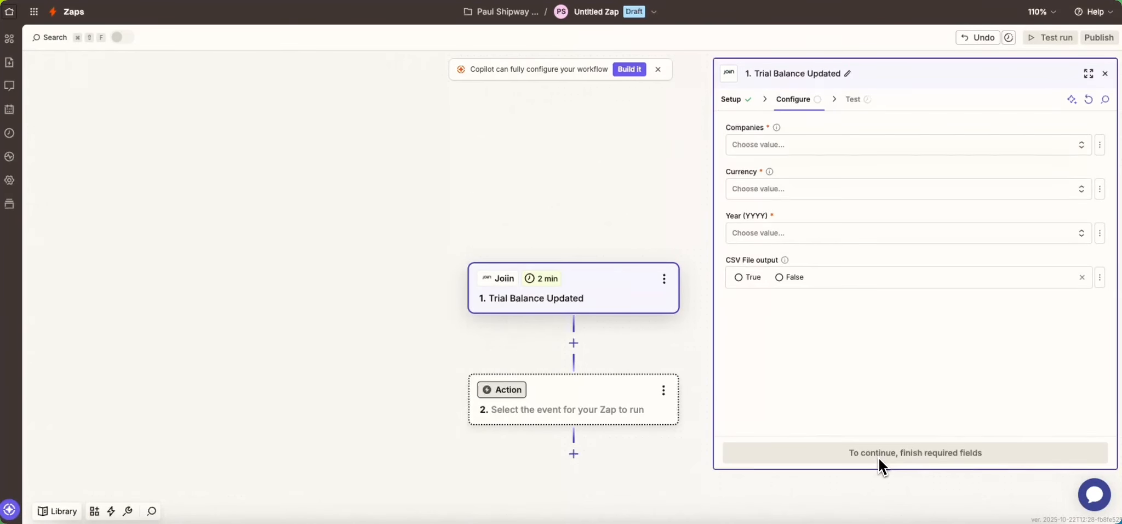
Configure the trigger with the company Saas Metrics and the currency British Pound.
{"action": "left_click", "coordinate": [783, 146]}
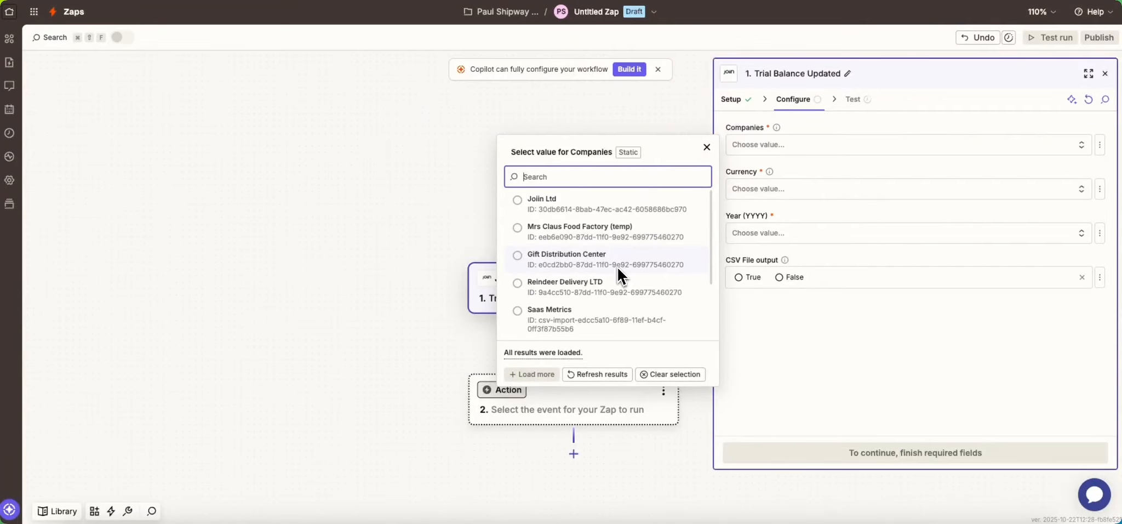
{"action": "left_click", "coordinate": [553, 311]}
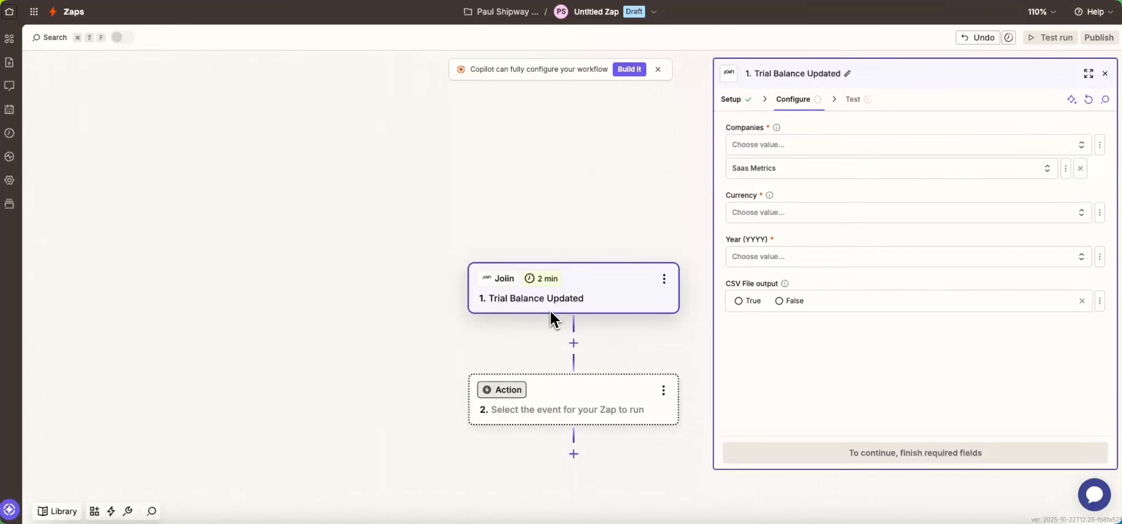
{"action": "left_click", "coordinate": [748, 212]}
{"action": "type", "text": "brit"}
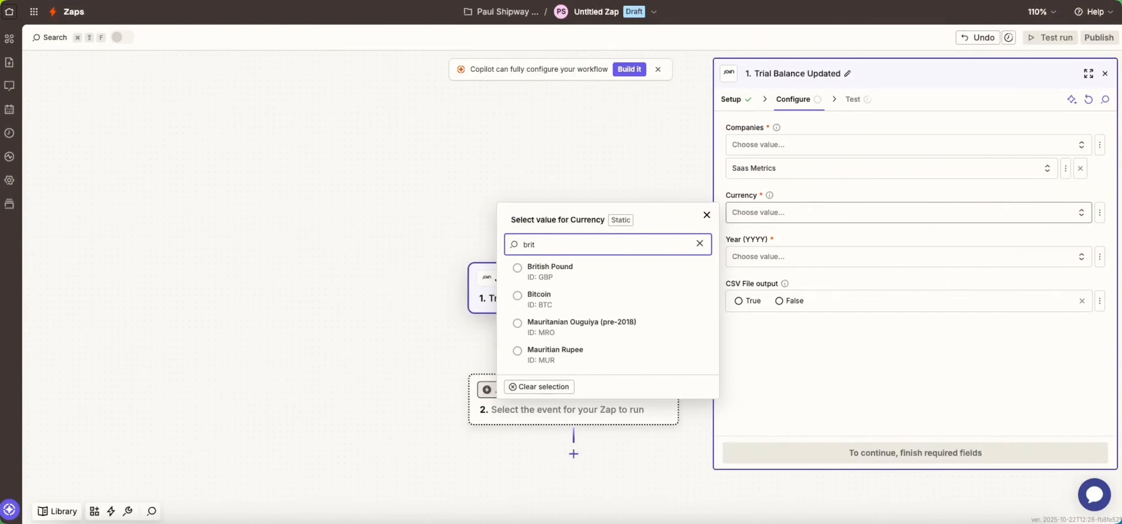
{"action": "left_click", "coordinate": [576, 272]}
Set the trigger's year to 2024 and its CSV file output to False, and continue to testing.
{"action": "left_click", "coordinate": [757, 257]}
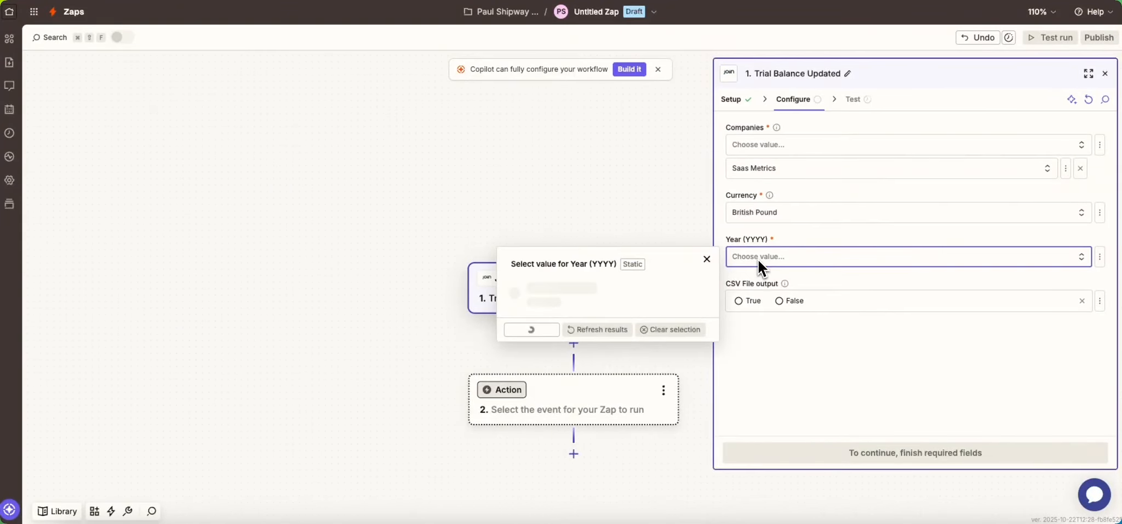
{"action": "left_click", "coordinate": [660, 372]}
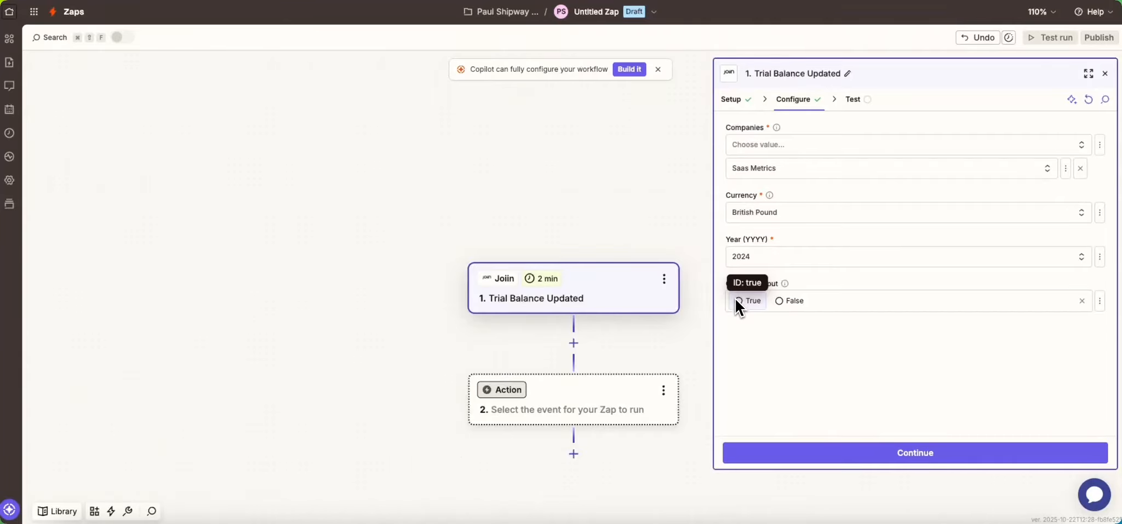
{"action": "left_click", "coordinate": [777, 301]}
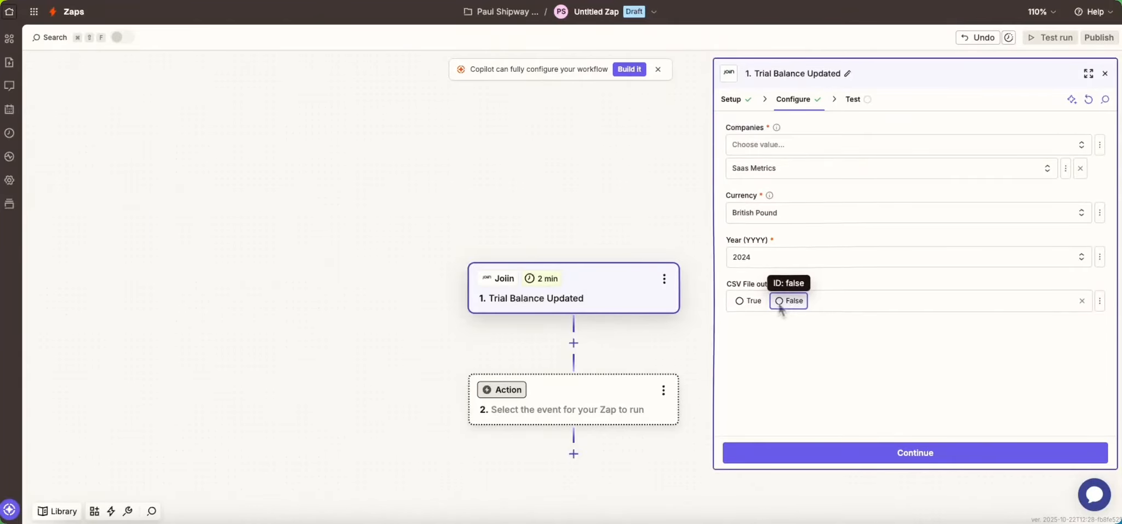
{"action": "left_click", "coordinate": [919, 455]}
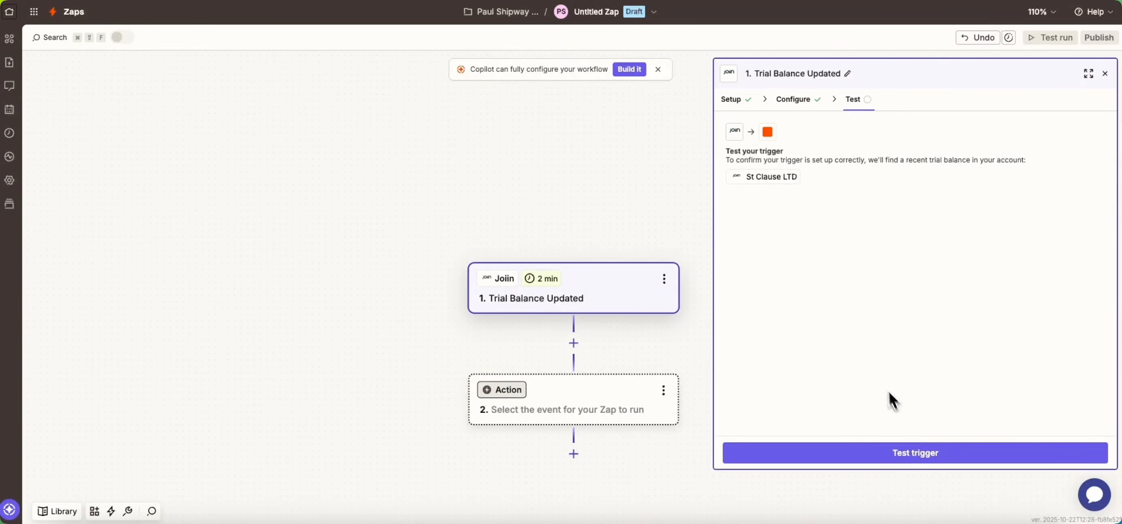
Test the trigger and continue with the Trial balance A record.
{"action": "left_click", "coordinate": [905, 453]}
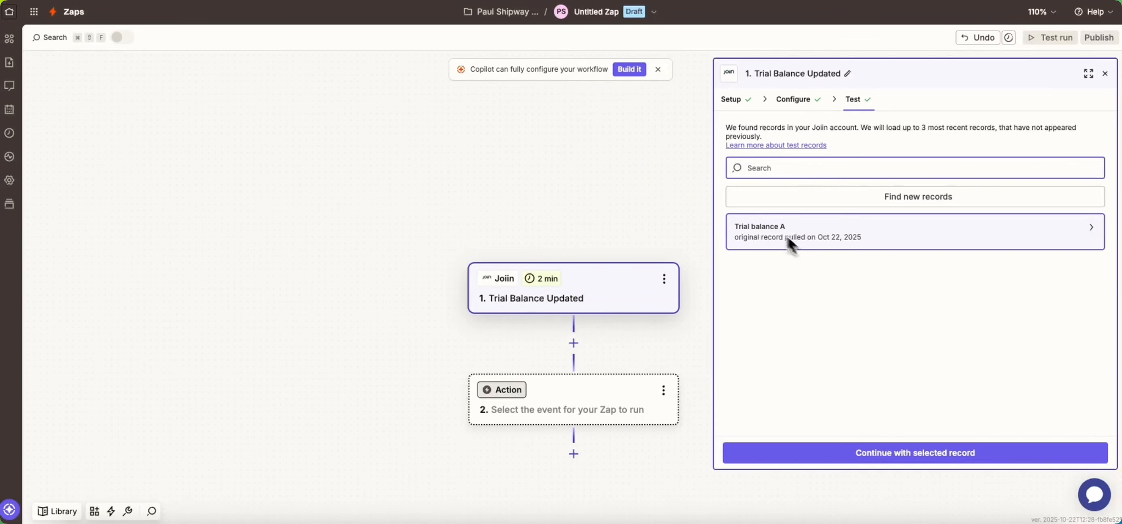
{"action": "mouse_move", "coordinate": [790, 235]}
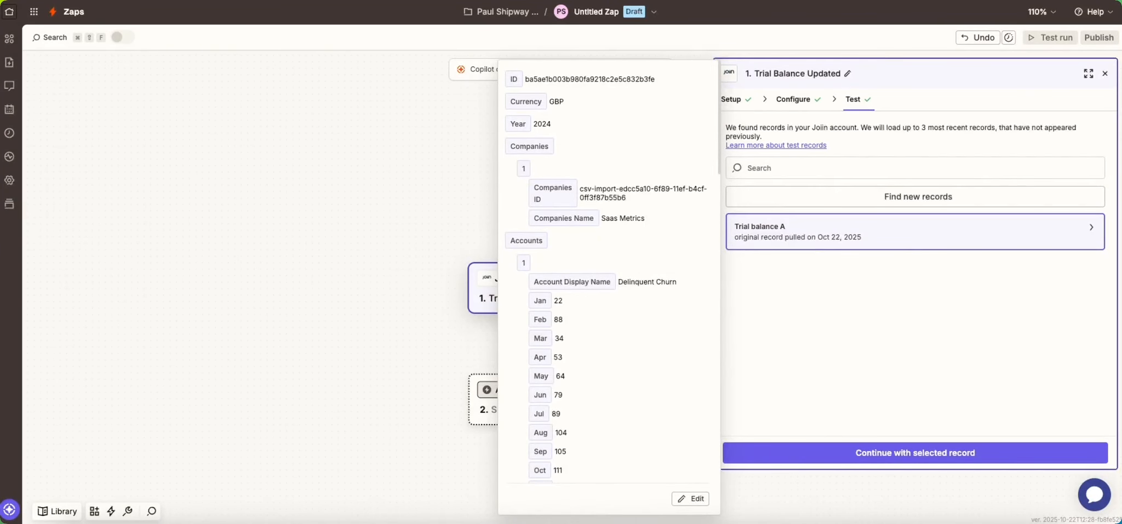
{"action": "left_click", "coordinate": [905, 452]}
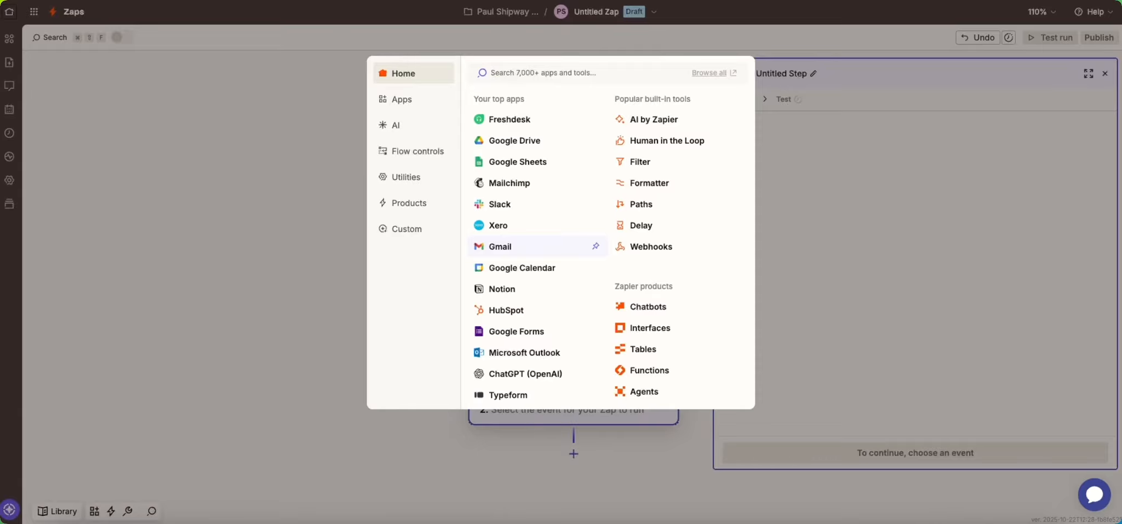
Make the action a Code by Zapier step with the Run Javascript event and proceed to its configuration.
{"action": "type", "text": "code"}
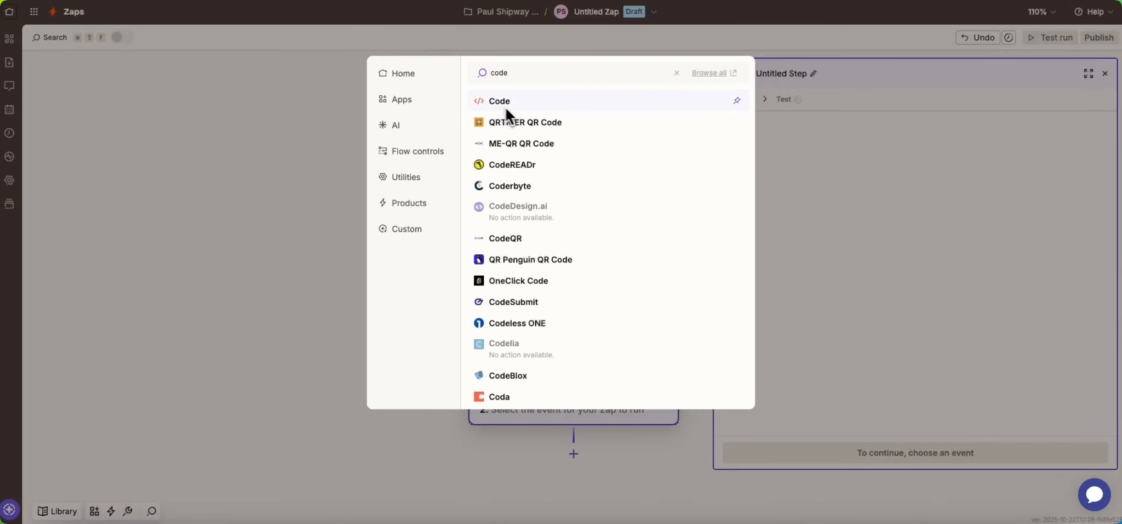
{"action": "left_click", "coordinate": [507, 102]}
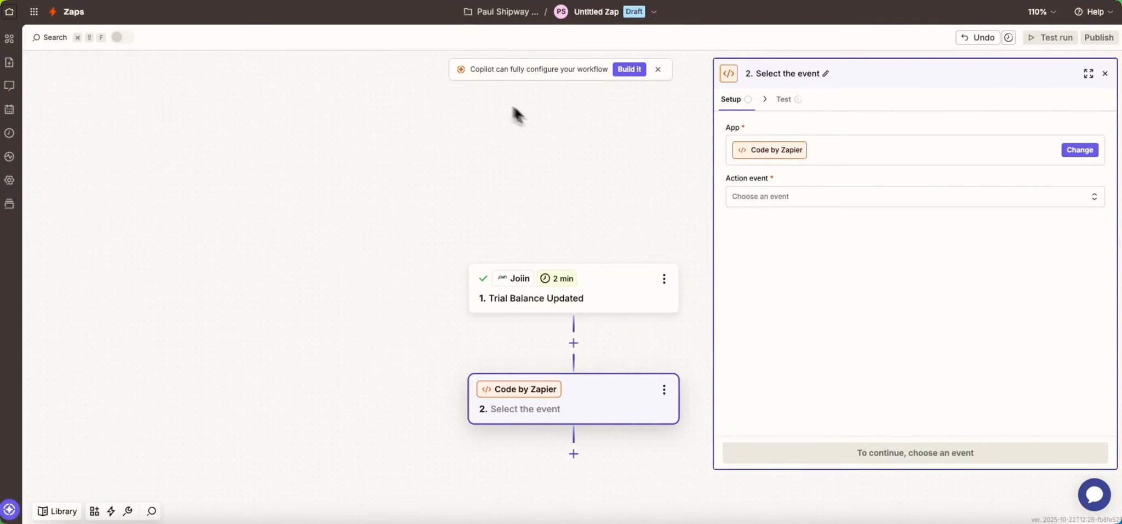
{"action": "left_click", "coordinate": [771, 197]}
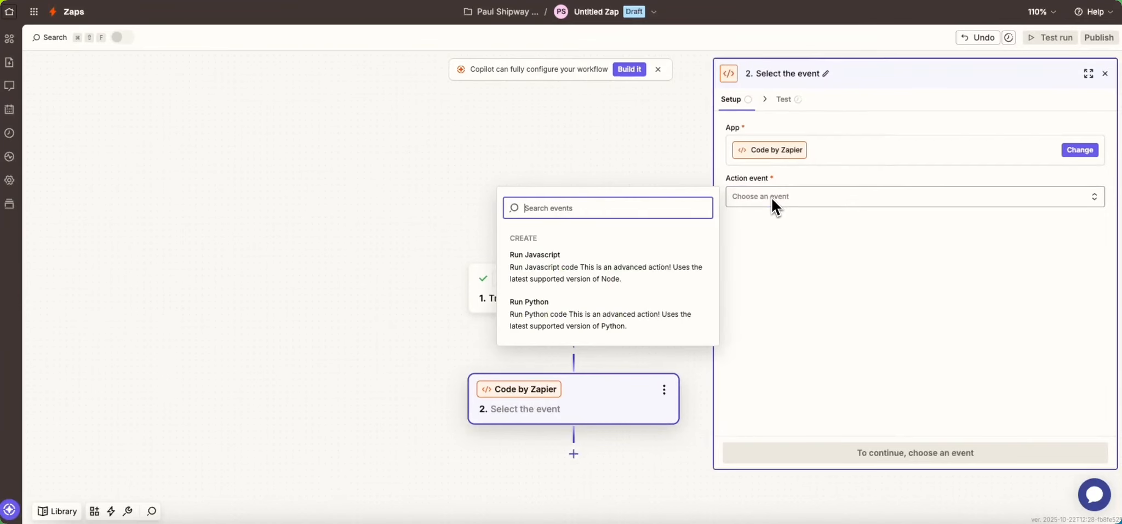
{"action": "left_click", "coordinate": [592, 264]}
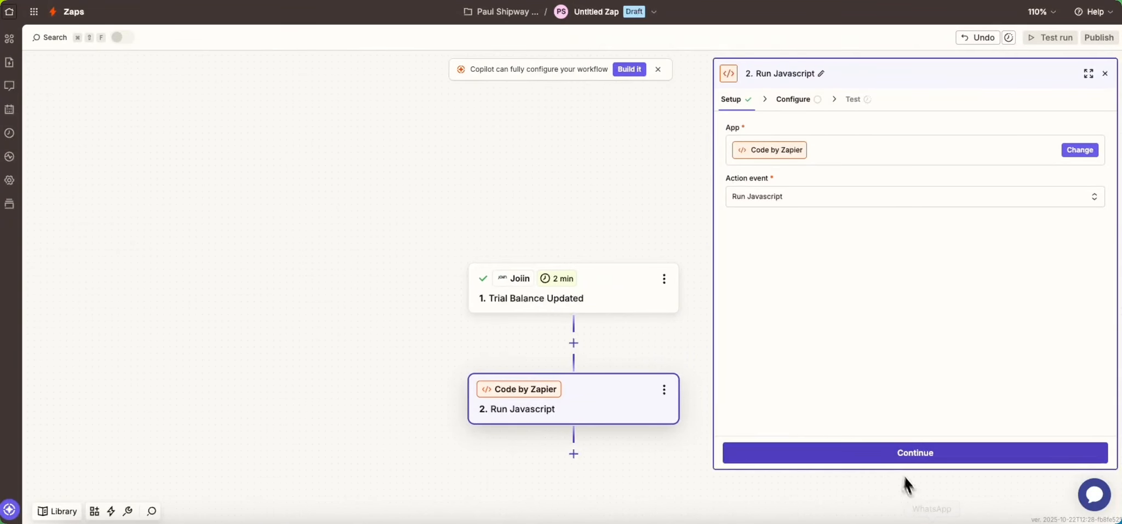
{"action": "left_click", "coordinate": [894, 459]}
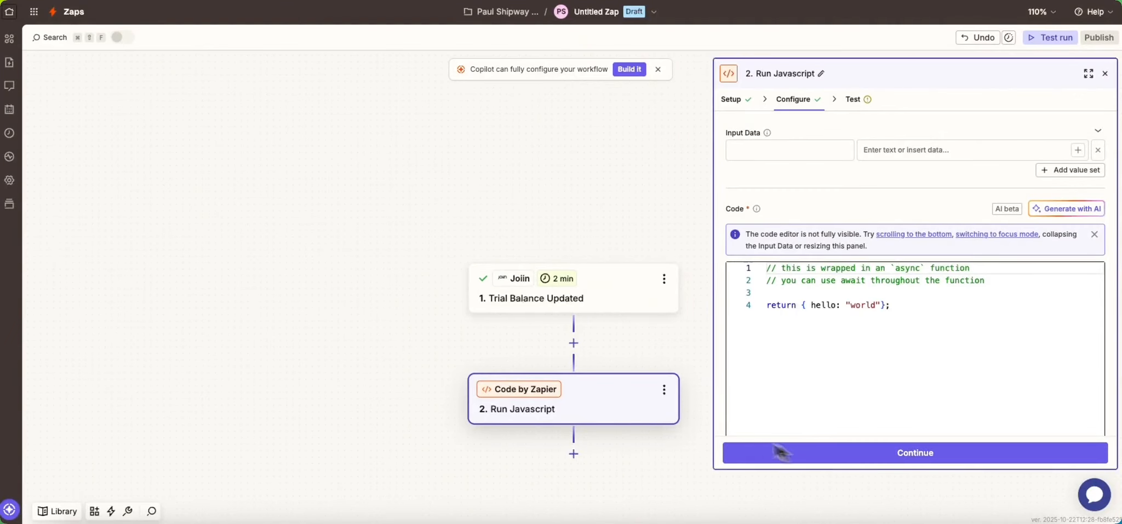
Replace the default code with the copied script mapping accounts to monthly rows, and correct its first word to "const".
{"action": "left_click_drag", "start_coordinate": [931, 315], "coordinate": [738, 267]}
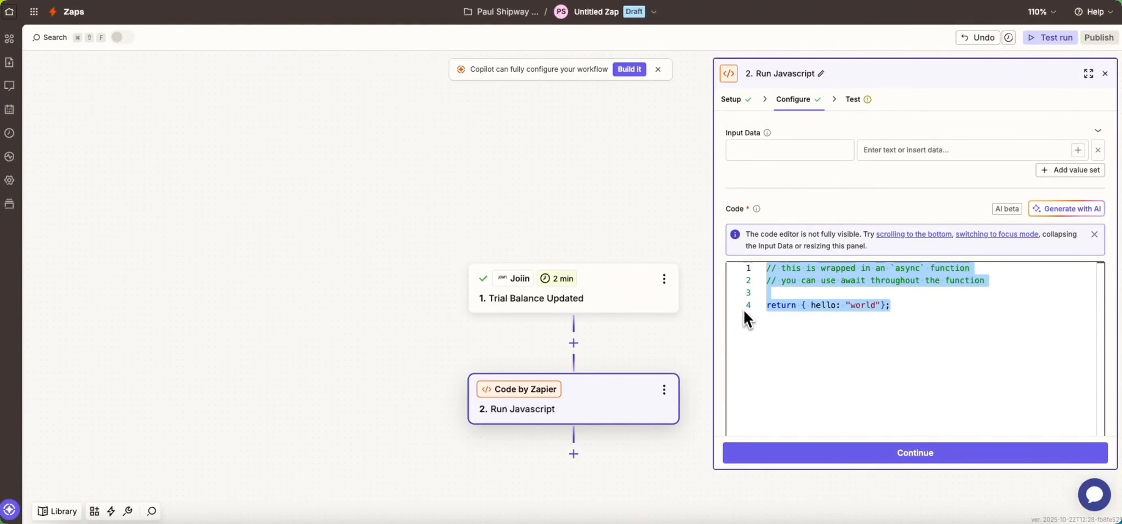
{"action": "key", "text": "super+v"}
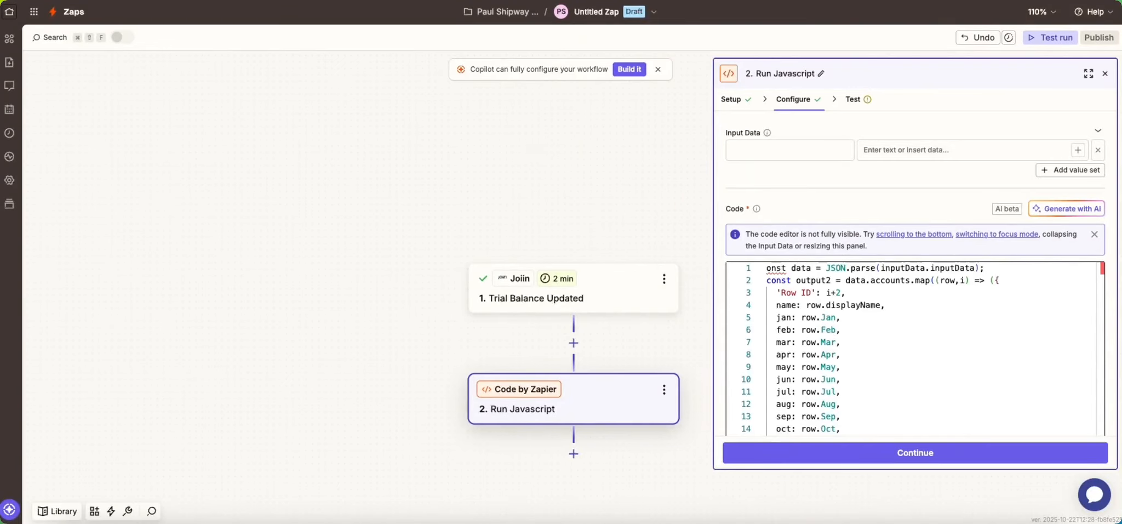
{"action": "key", "text": "Up"}
{"action": "key", "text": "Up"}
{"action": "key", "text": "Up"}
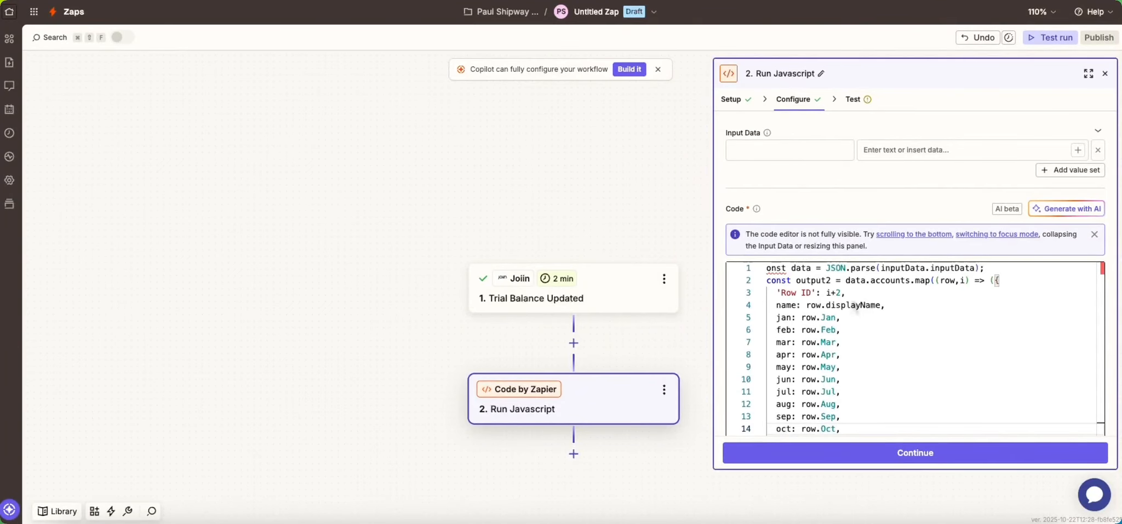
{"action": "left_click", "coordinate": [766, 268]}
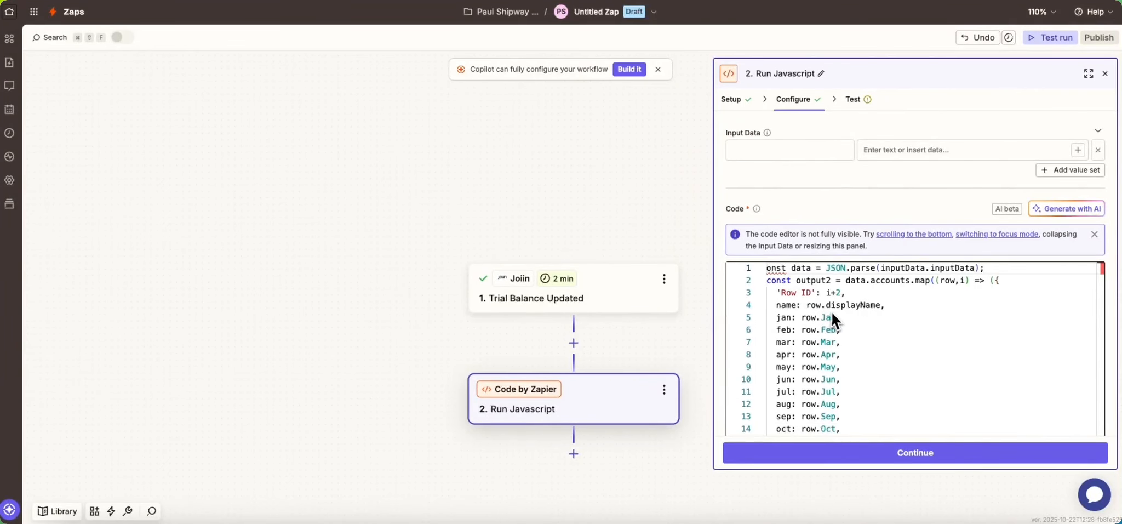
{"action": "type", "text": "c"}
{"action": "left_click", "coordinate": [837, 390]}
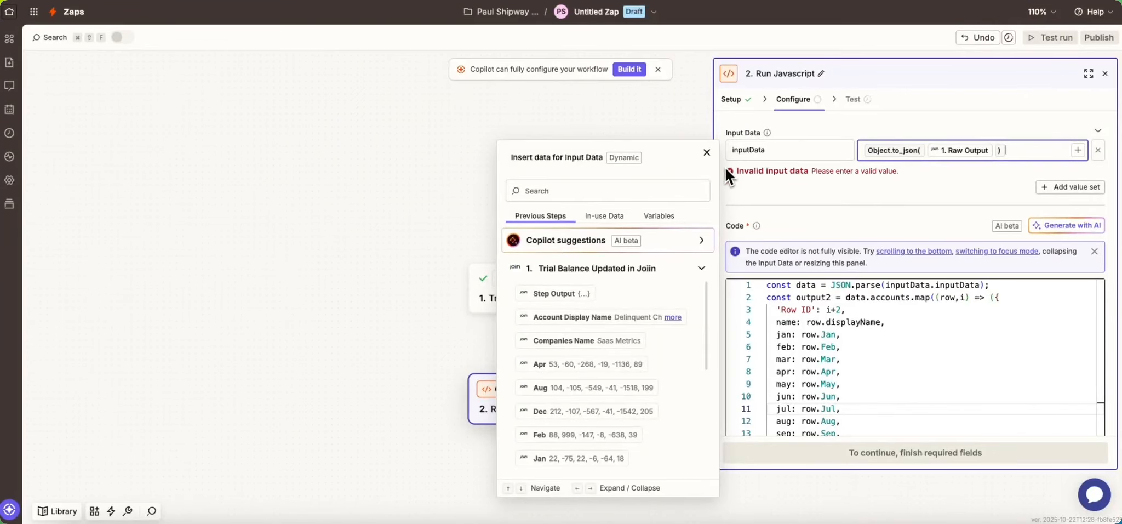
Define the script's input data as inputData with the value Object.to_json(1. Raw Output), and continue to testing.
{"action": "left_click", "coordinate": [778, 154]}
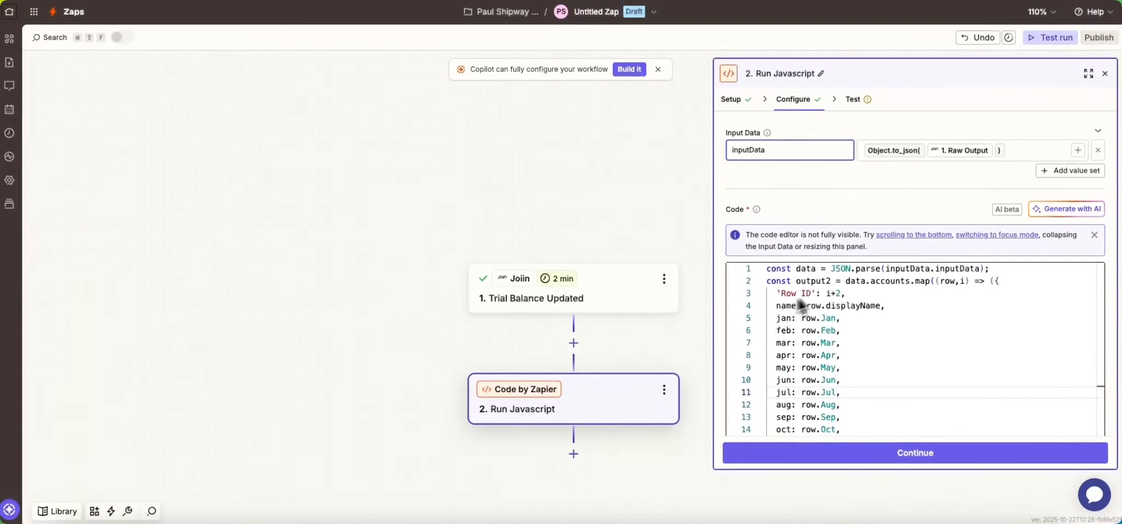
{"action": "scroll", "coordinate": [871, 366], "scroll_direction": "down", "scroll_amount": 3}
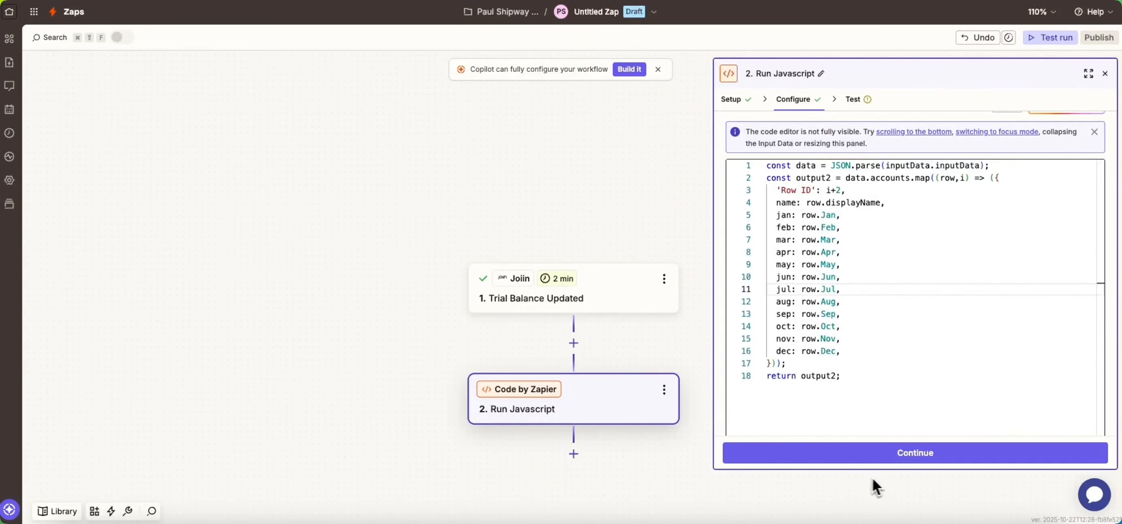
{"action": "left_click", "coordinate": [910, 454]}
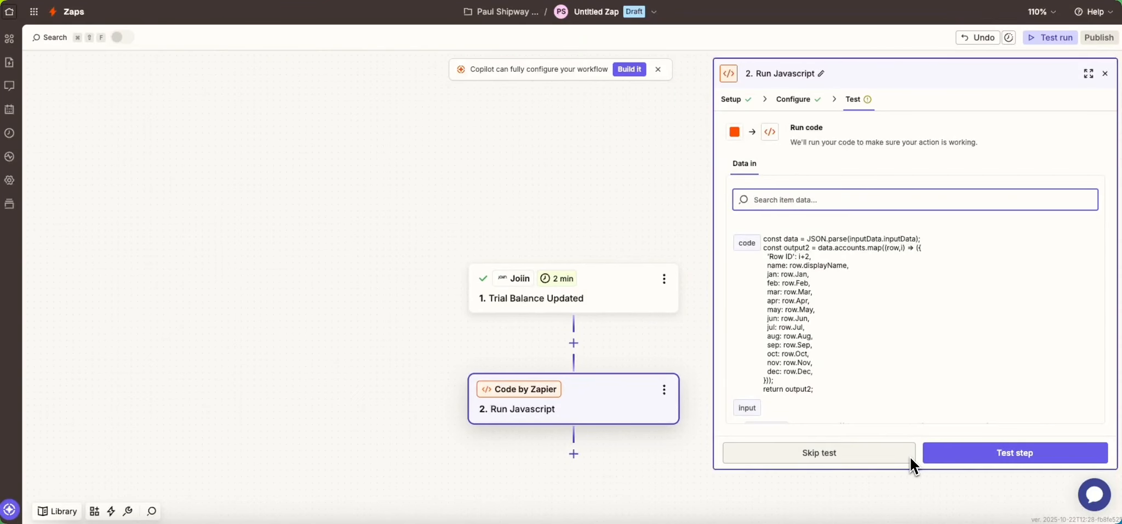
Test the Run Javascript step and look through its output data.
{"action": "left_click", "coordinate": [1091, 456]}
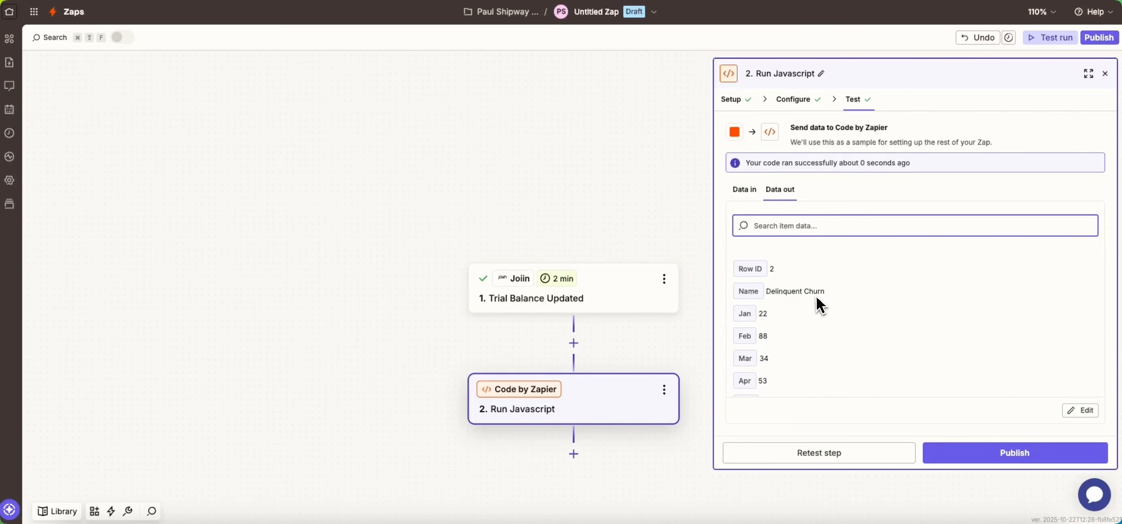
{"action": "scroll", "coordinate": [770, 280], "scroll_direction": "down", "scroll_amount": 2}
{"action": "scroll", "coordinate": [769, 279], "scroll_direction": "up", "scroll_amount": 2}
{"action": "scroll", "coordinate": [858, 333], "scroll_direction": "down", "scroll_amount": 1}
{"action": "scroll", "coordinate": [860, 330], "scroll_direction": "up", "scroll_amount": 1}
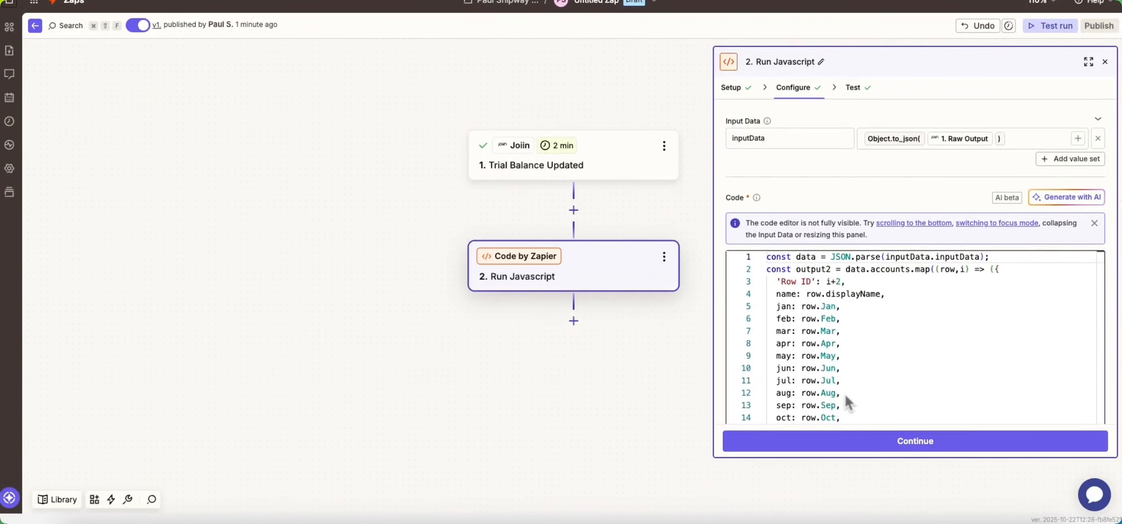
Add a Google Sheets action after the Run Javascript step, using the Update Spreadsheet Row(s) event.
{"action": "left_click", "coordinate": [573, 321]}
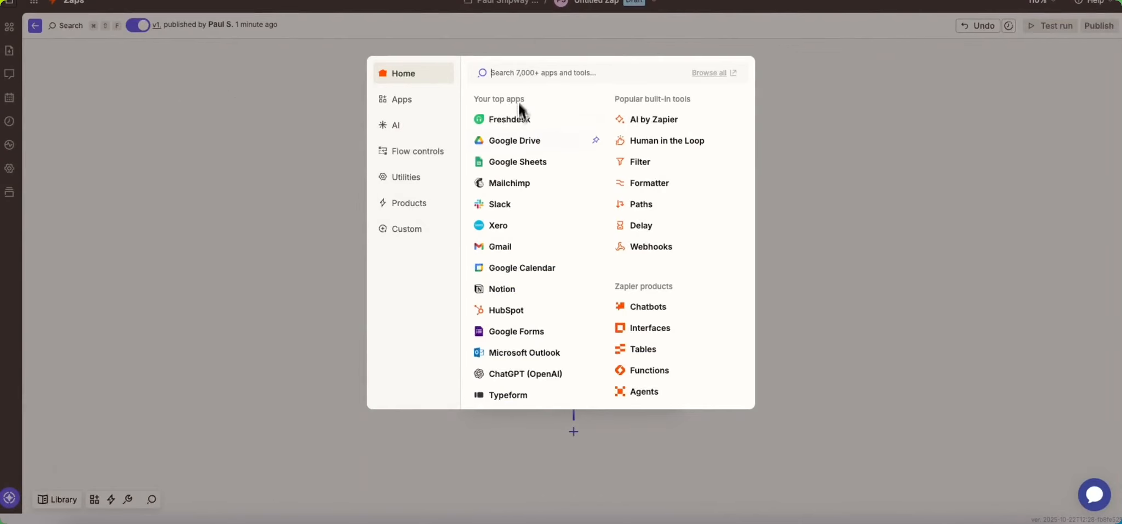
{"action": "left_click", "coordinate": [518, 161]}
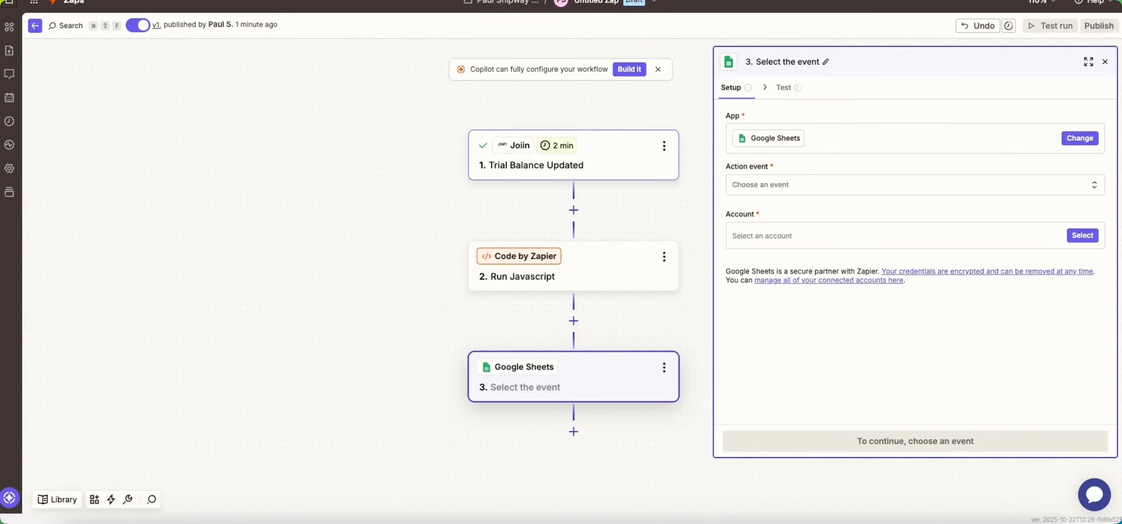
{"action": "left_click", "coordinate": [767, 183]}
{"action": "type", "text": "updat"}
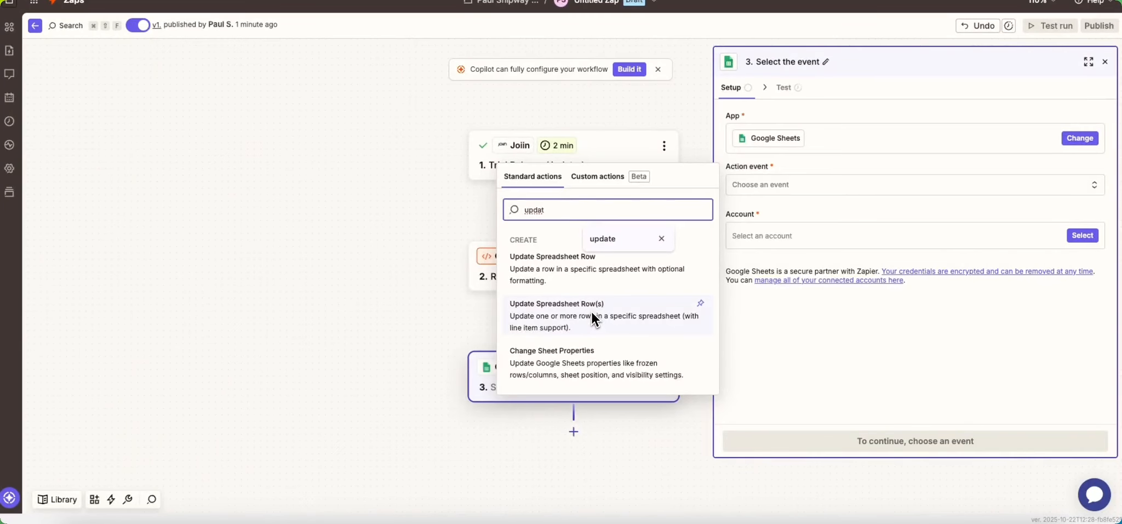
{"action": "left_click", "coordinate": [591, 311]}
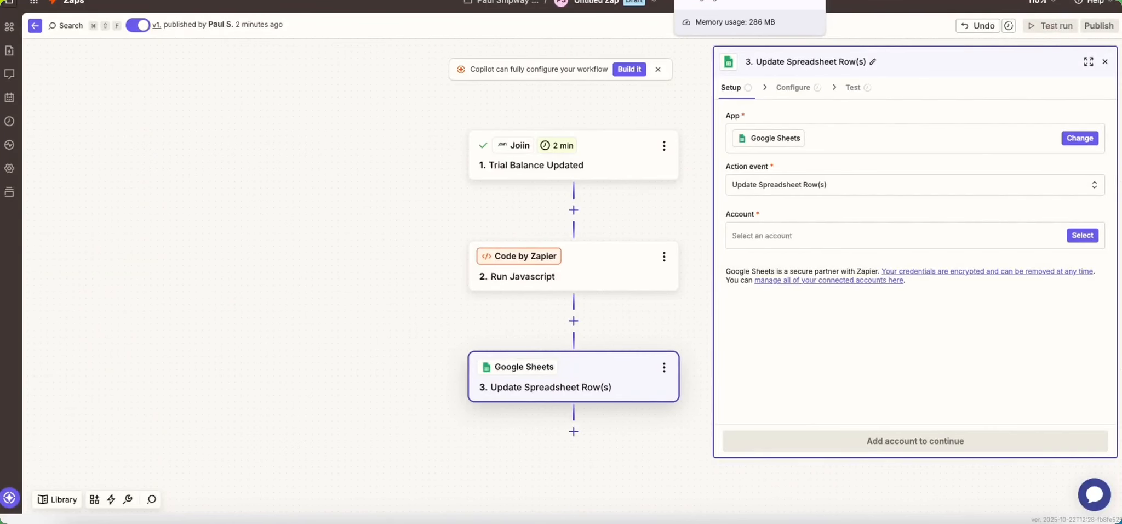
Connect the Google Sheets step to an existing account and target Sheet1 of the zapier6 spreadsheet in My Google Drive.
{"action": "left_click", "coordinate": [710, 3]}
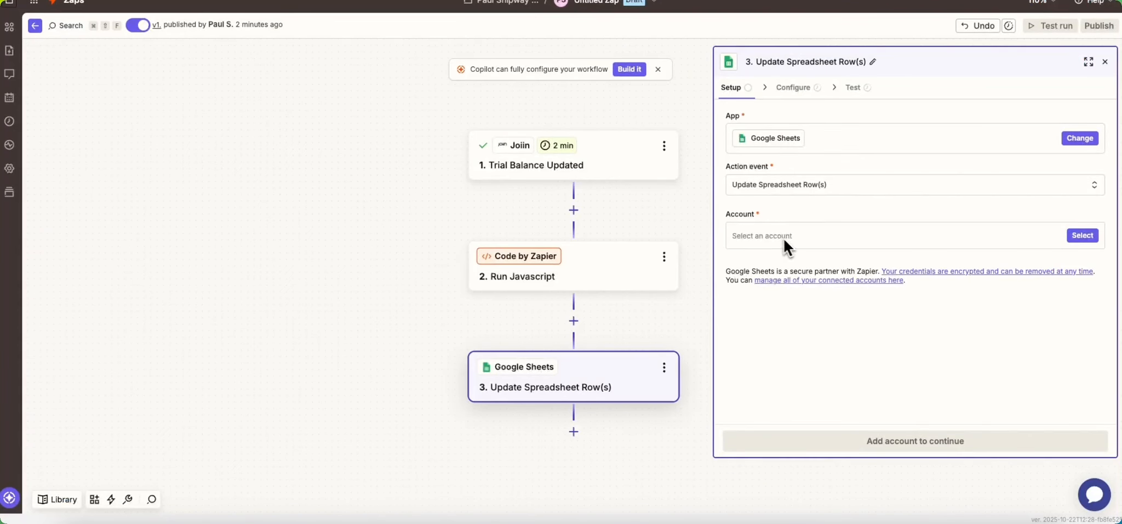
{"action": "left_click", "coordinate": [1077, 239]}
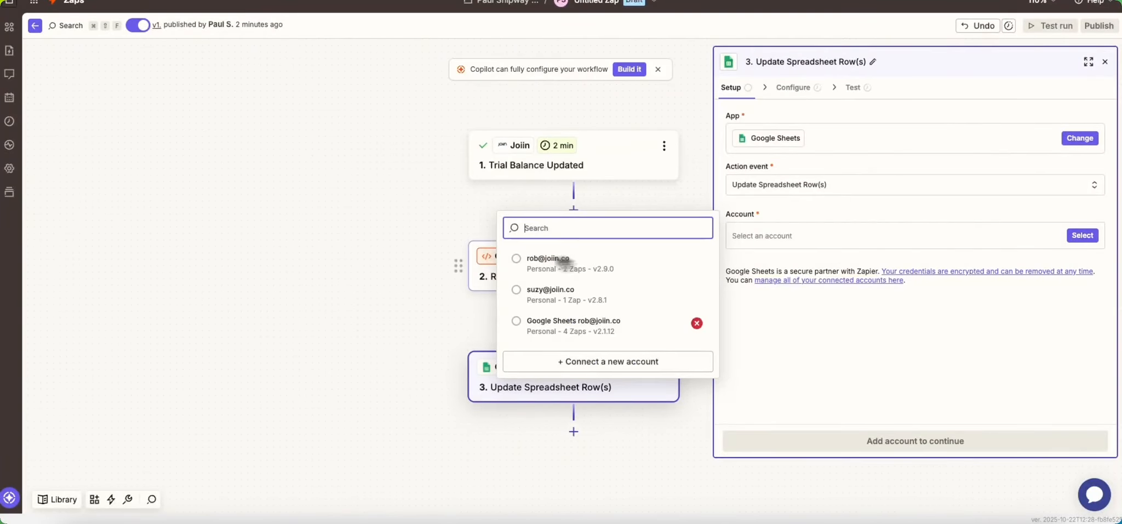
{"action": "left_click", "coordinate": [556, 261]}
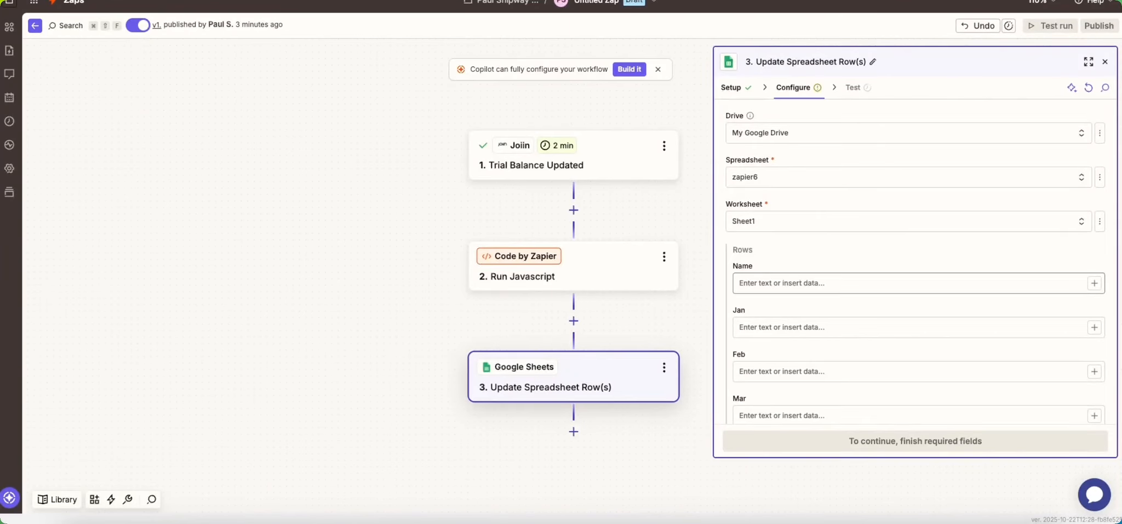
Map the Name and monthly row fields to the matching Run Javascript outputs, with Row ID as the Row Number.
{"action": "left_click", "coordinate": [844, 283]}
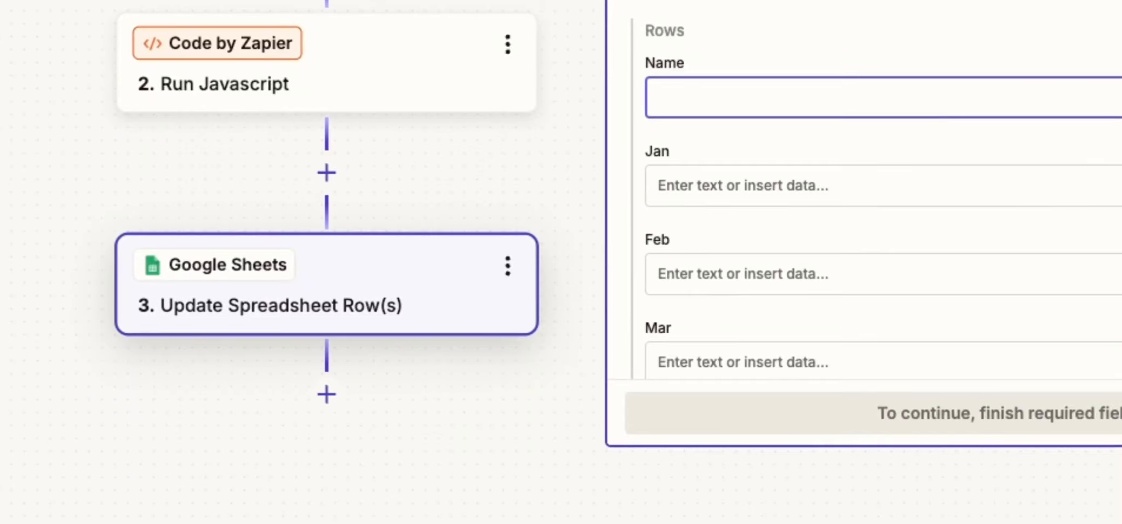
{"action": "type", "text": "/"}
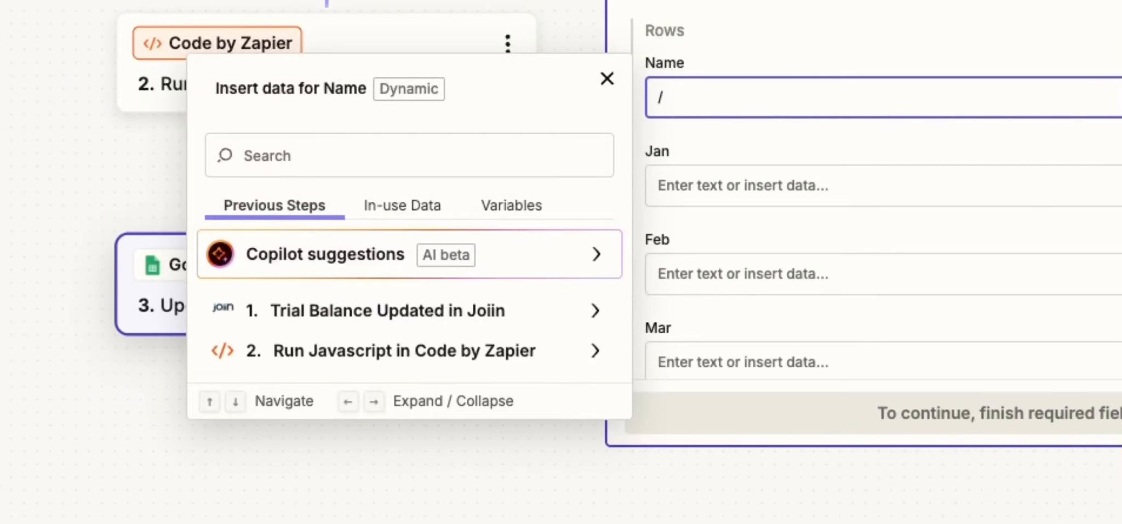
{"action": "left_click", "coordinate": [574, 354]}
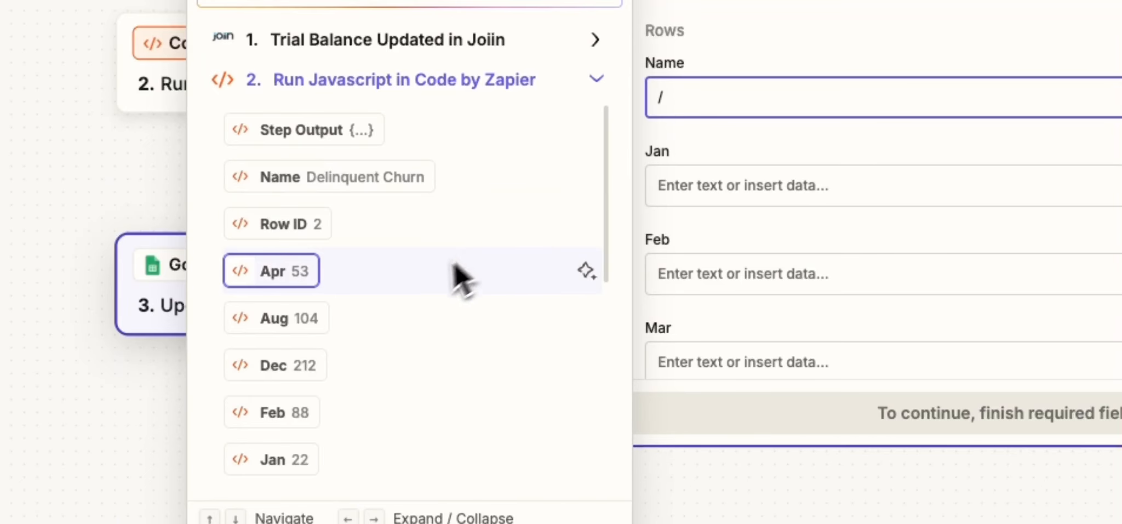
{"action": "left_click", "coordinate": [388, 186]}
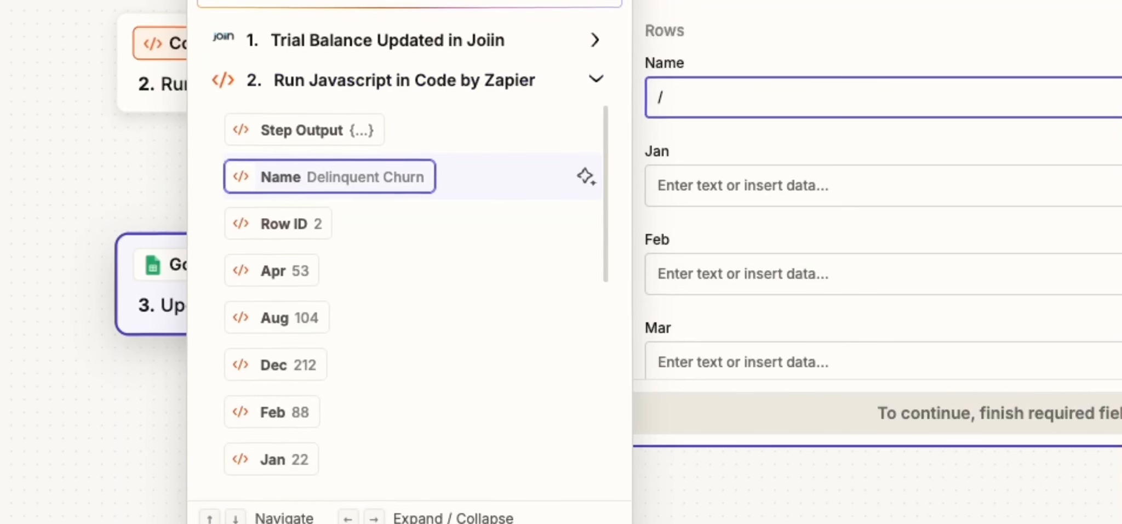
{"action": "left_click", "coordinate": [721, 208]}
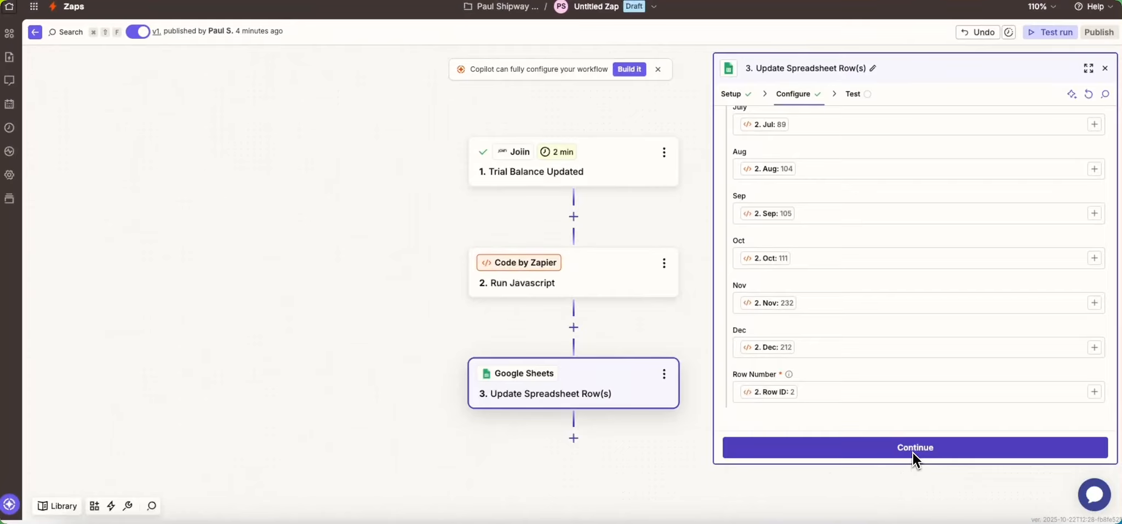
Test the Update Spreadsheet Row(s) step and review its output data and the target spreadsheet.
{"action": "left_click", "coordinate": [929, 446]}
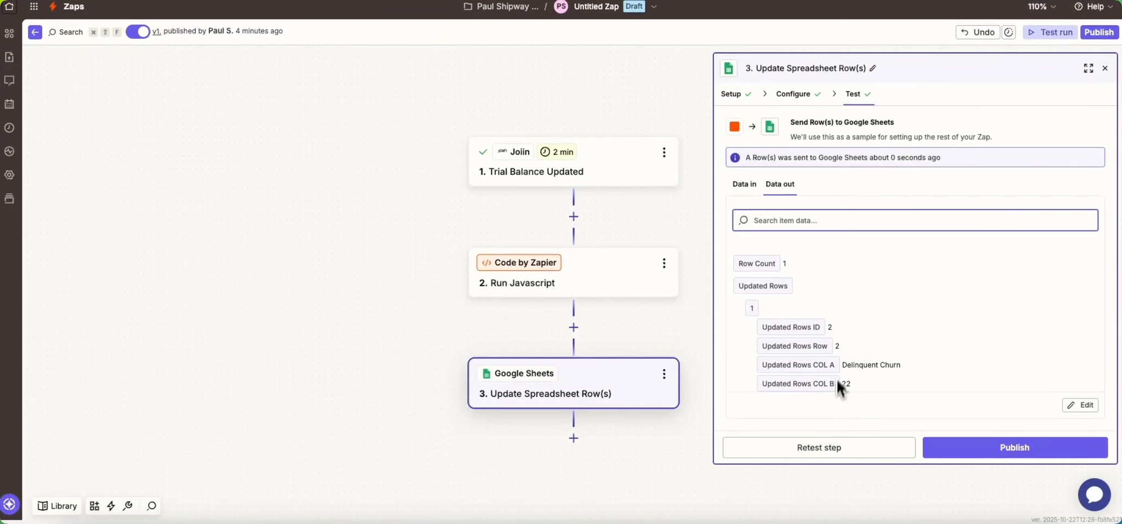
{"action": "scroll", "coordinate": [824, 306], "scroll_direction": "down", "scroll_amount": 2}
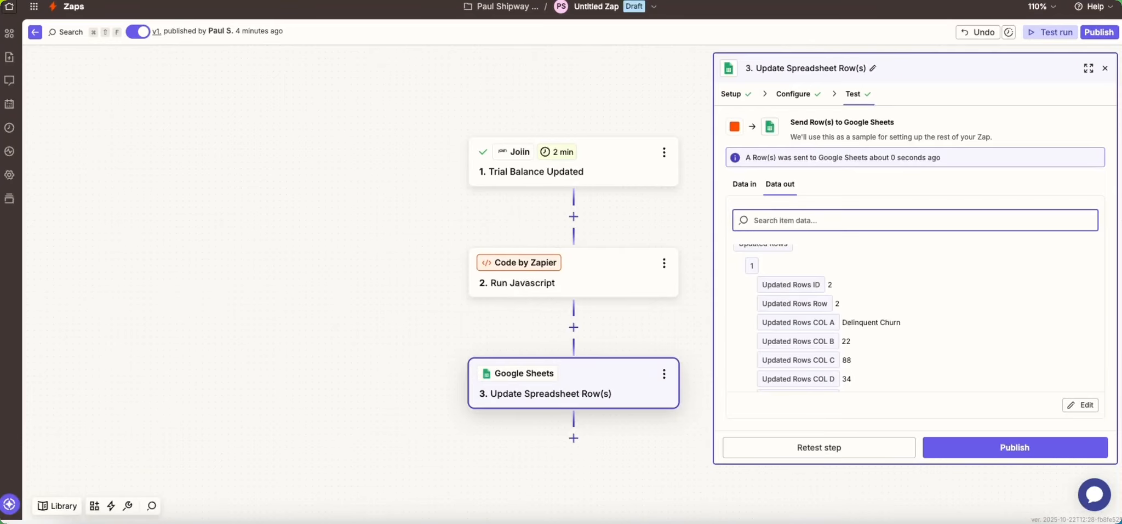
{"action": "left_click", "coordinate": [693, 0]}
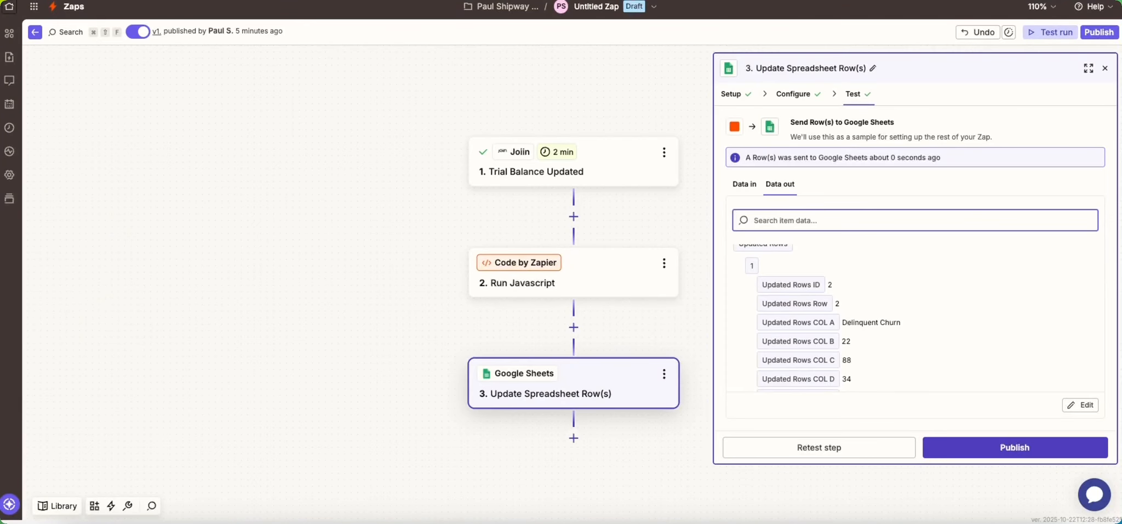
Publish and run the Zap, and check the updated rows in the zapier6 spreadsheet.
{"action": "left_click", "coordinate": [1015, 447]}
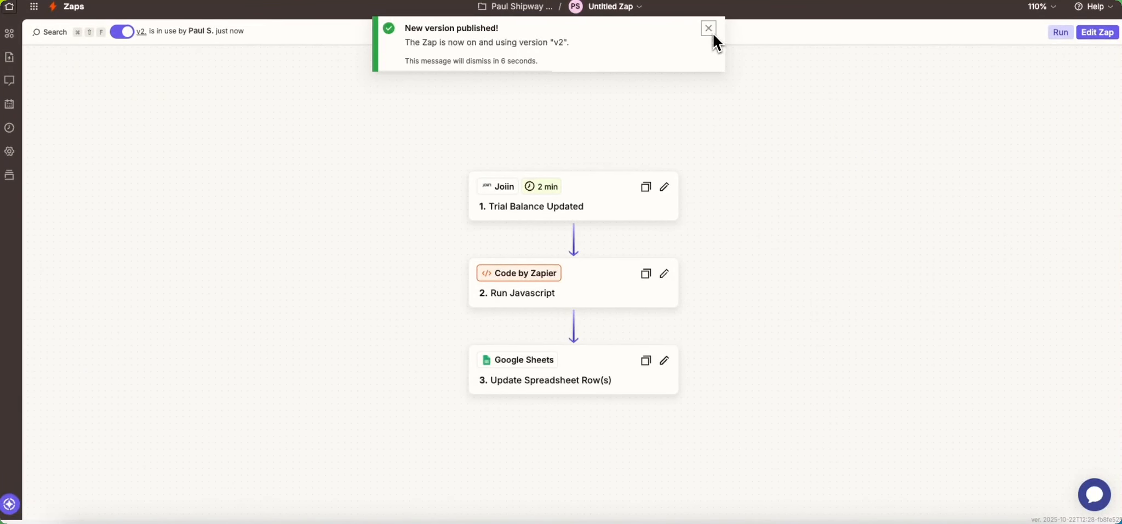
{"action": "left_click", "coordinate": [1060, 33]}
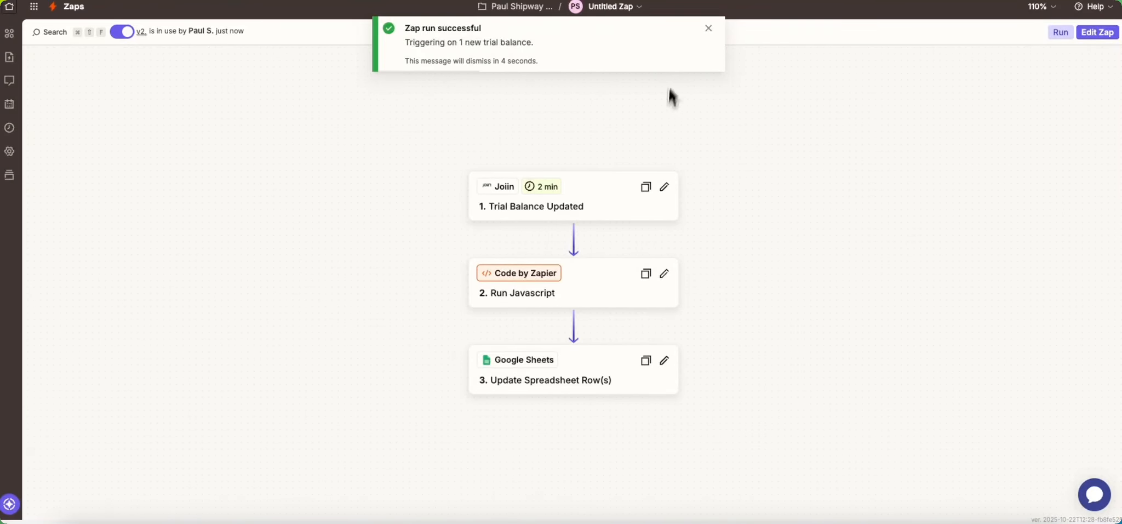
{"action": "left_click", "coordinate": [718, 1]}
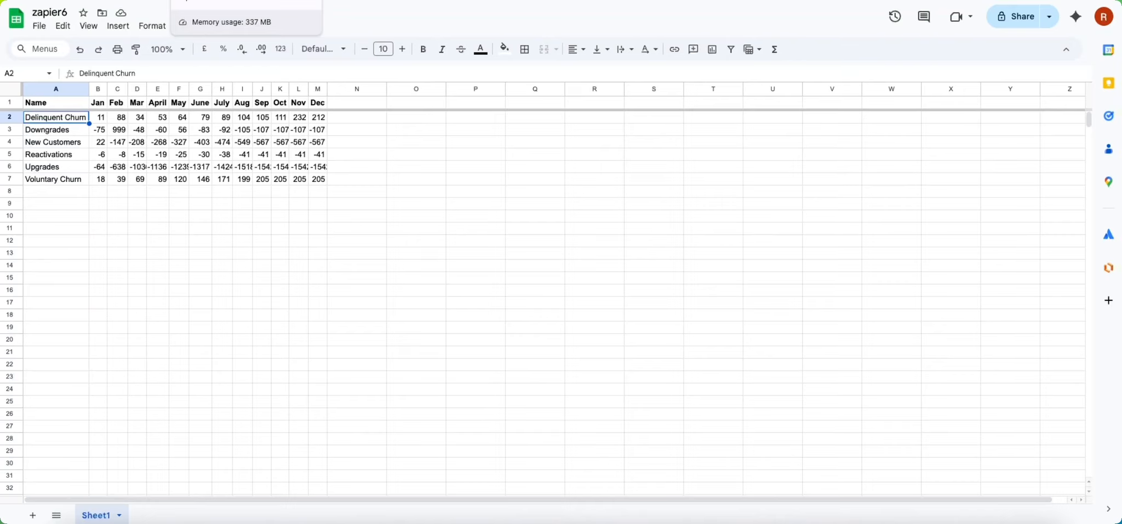
{"action": "left_click", "coordinate": [241, 0]}
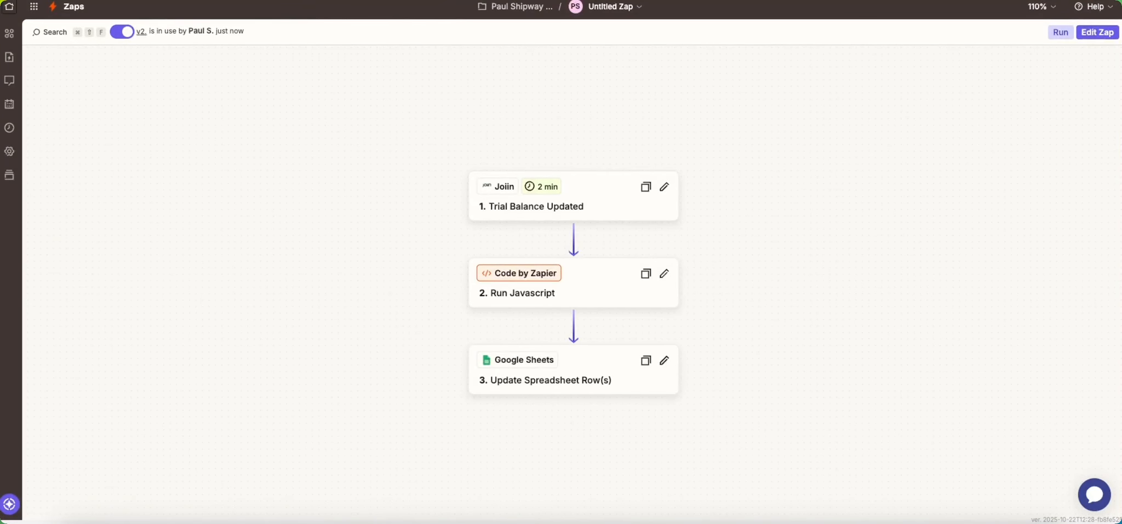